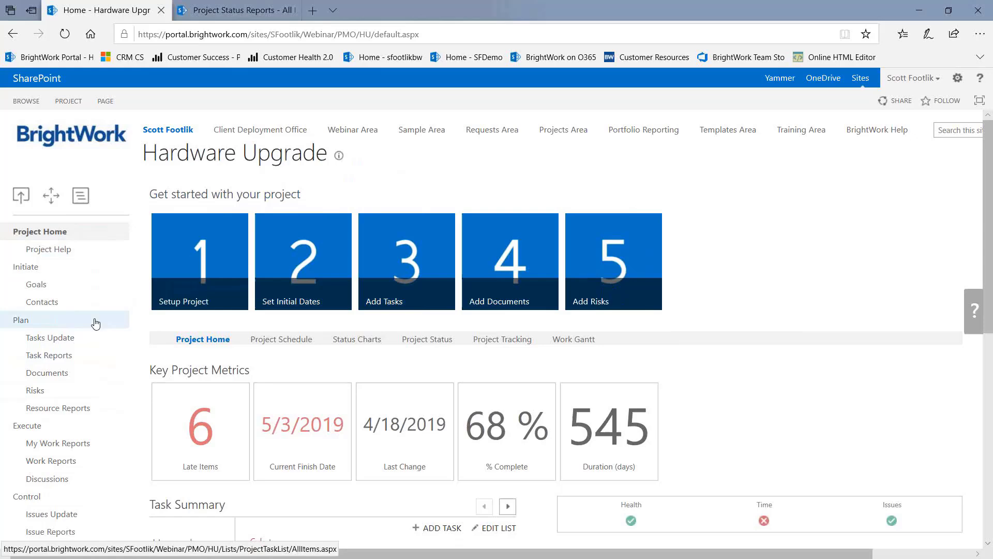
Look through the project task list, then the empty Issues list, ending on Project Status Reports
click(51, 342)
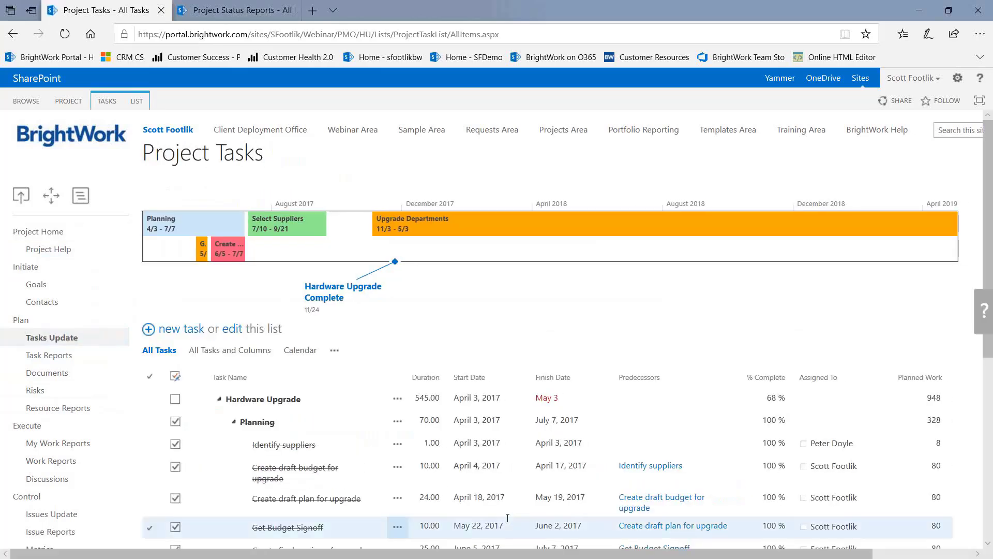
click(458, 417)
scroll(459, 414, down, 4)
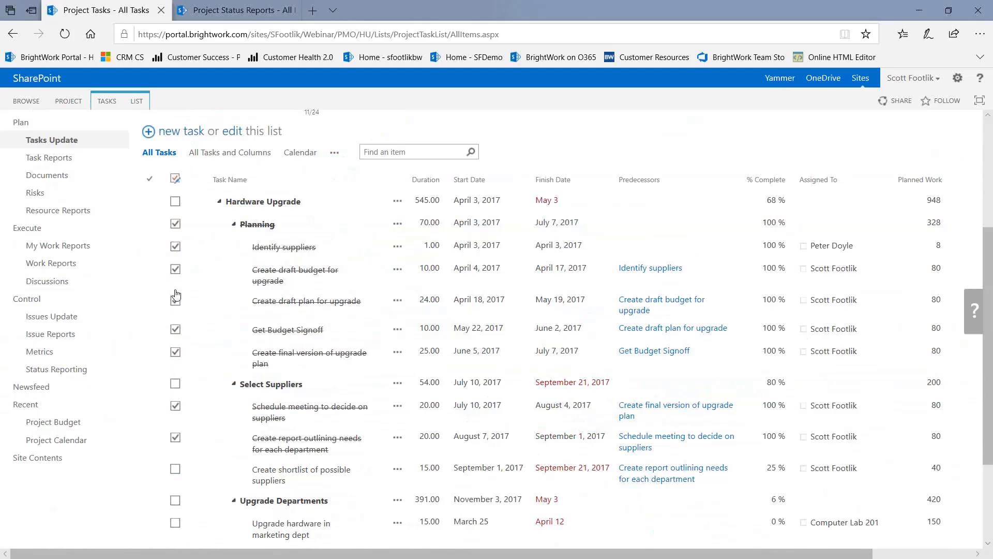
click(54, 318)
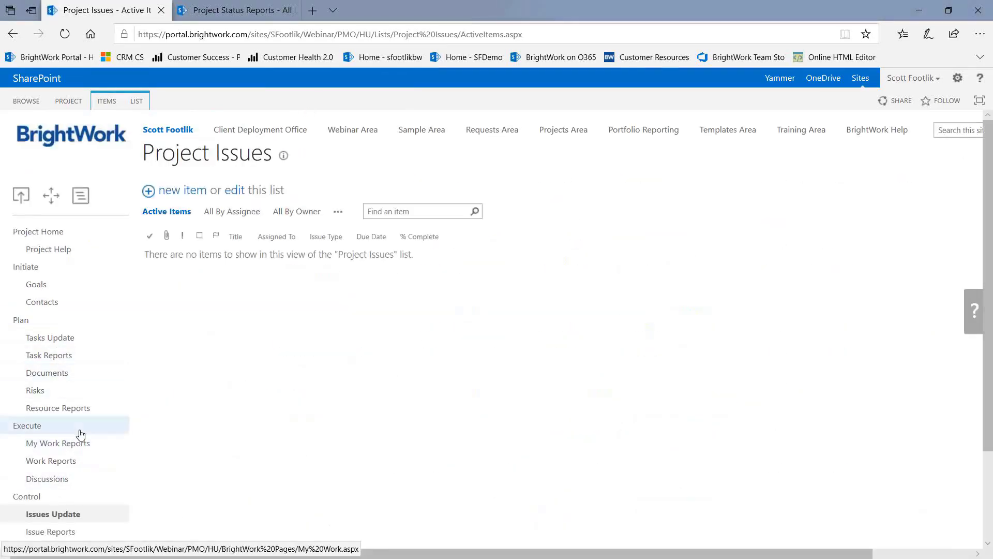
scroll(80, 434, down, 2)
click(72, 459)
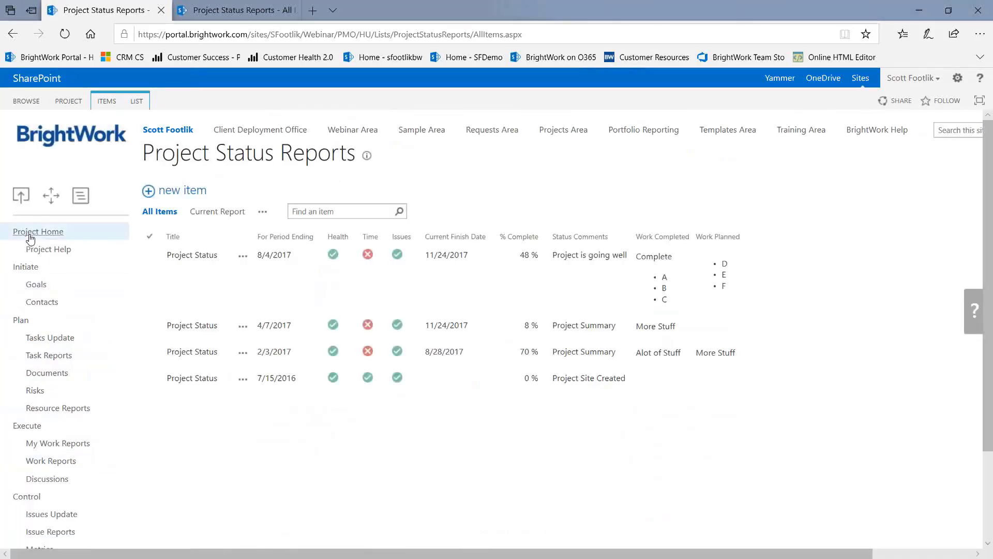
Go back to the Hardware Upgrade home page and scroll its dashboard (6 late items, 68% complete)
click(29, 235)
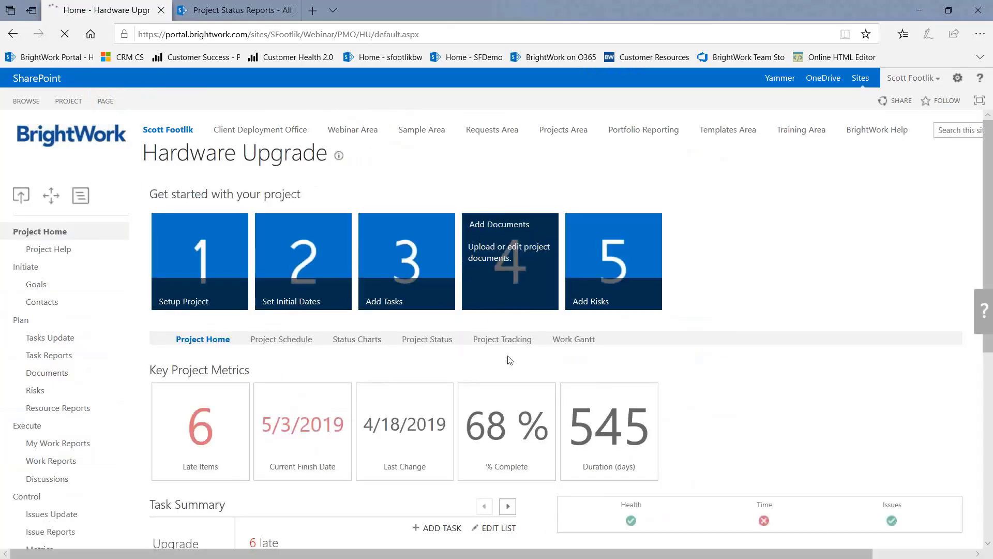
scroll(442, 255, down, 5)
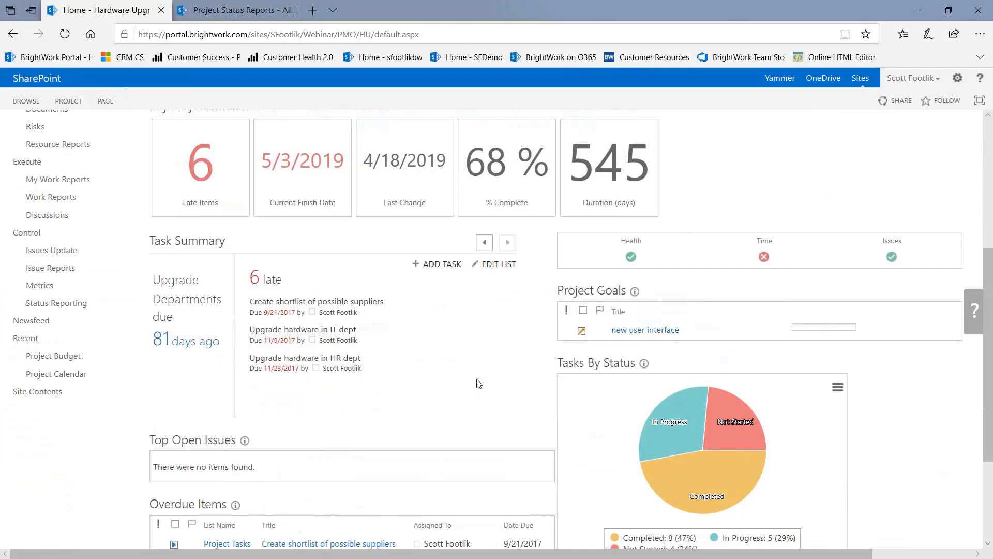
scroll(479, 383, down, 3)
scroll(478, 384, up, 8)
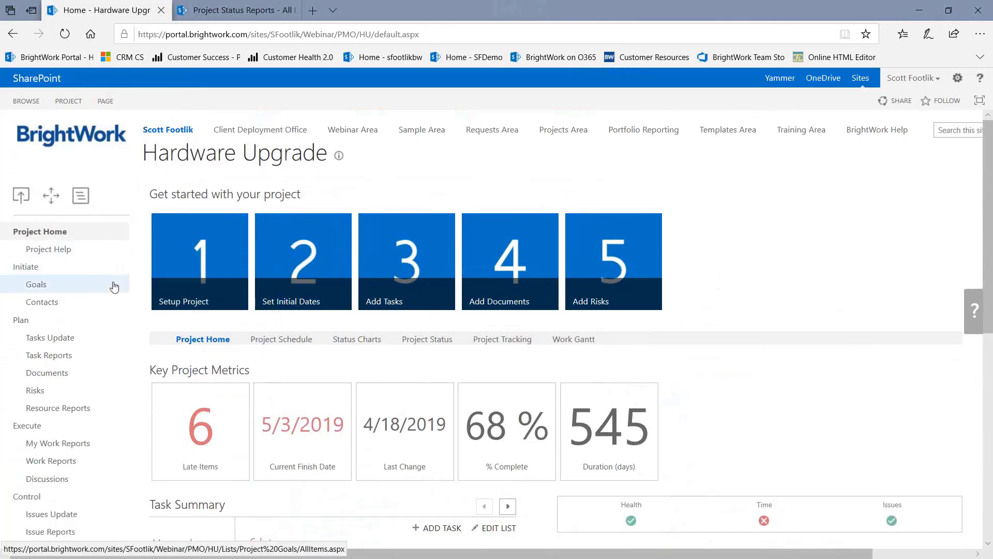
From the Project Documents library, go to Workflow Settings and choose Add a Workflow
click(47, 373)
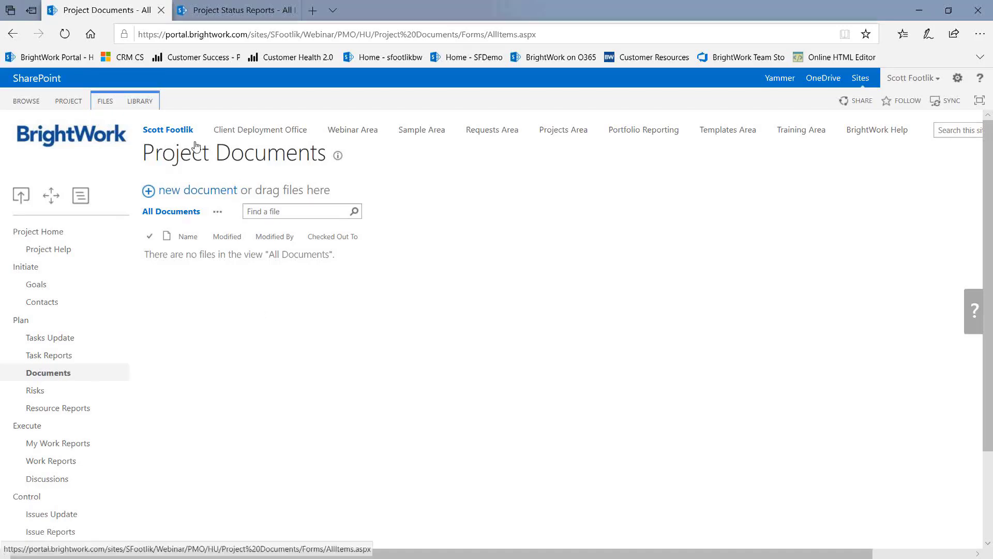
click(145, 105)
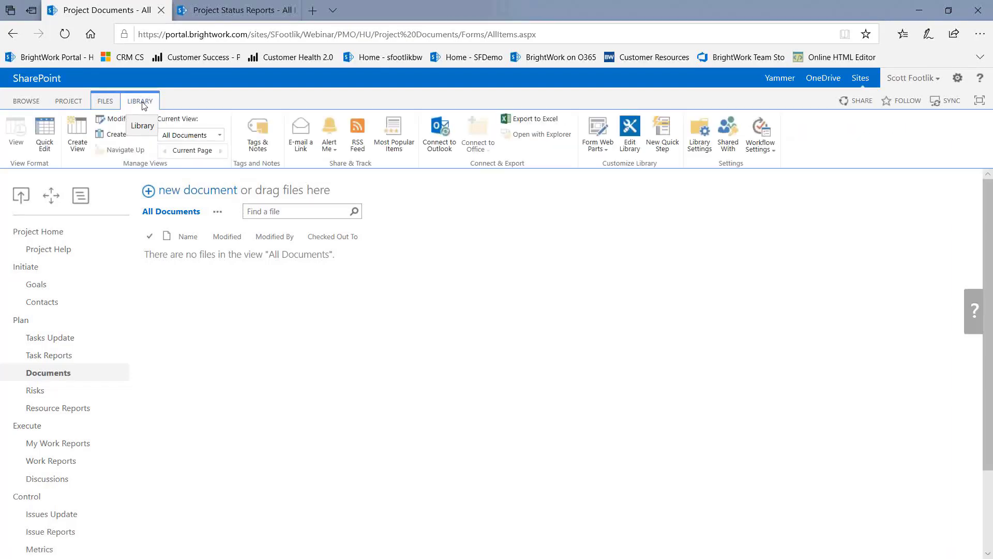
click(765, 148)
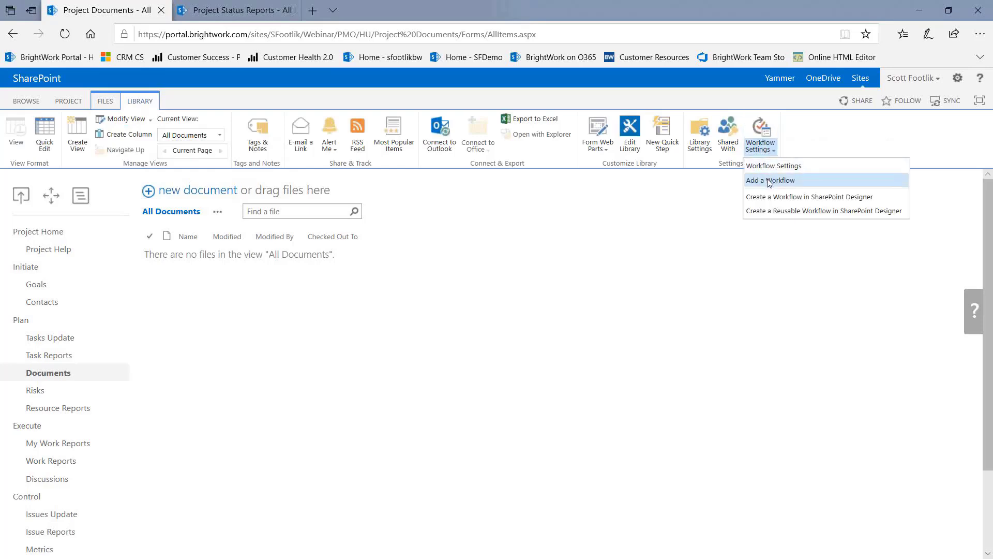
click(773, 183)
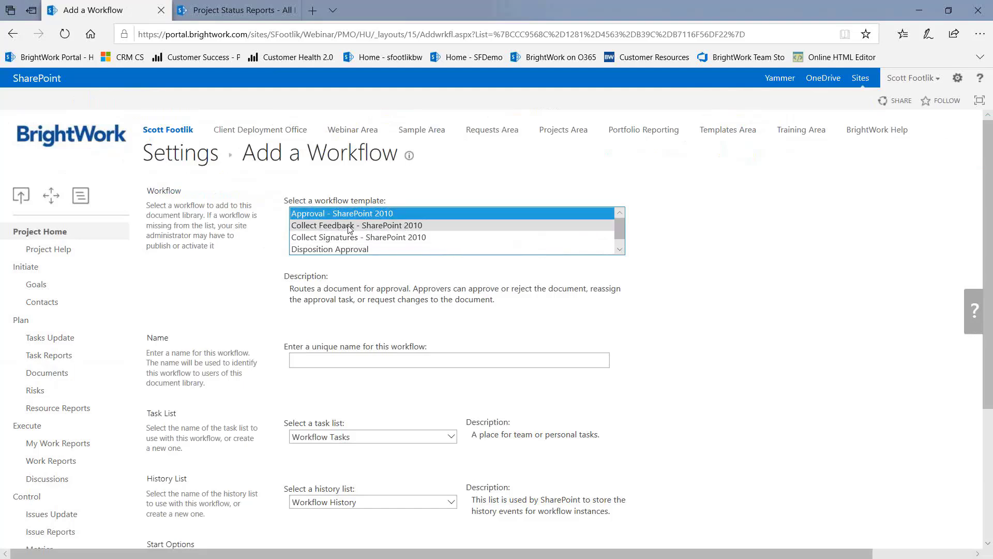
Pick the Collect Feedback - SharePoint 2010 template, name it 'Document Approval', and auto-start it on new items
click(376, 227)
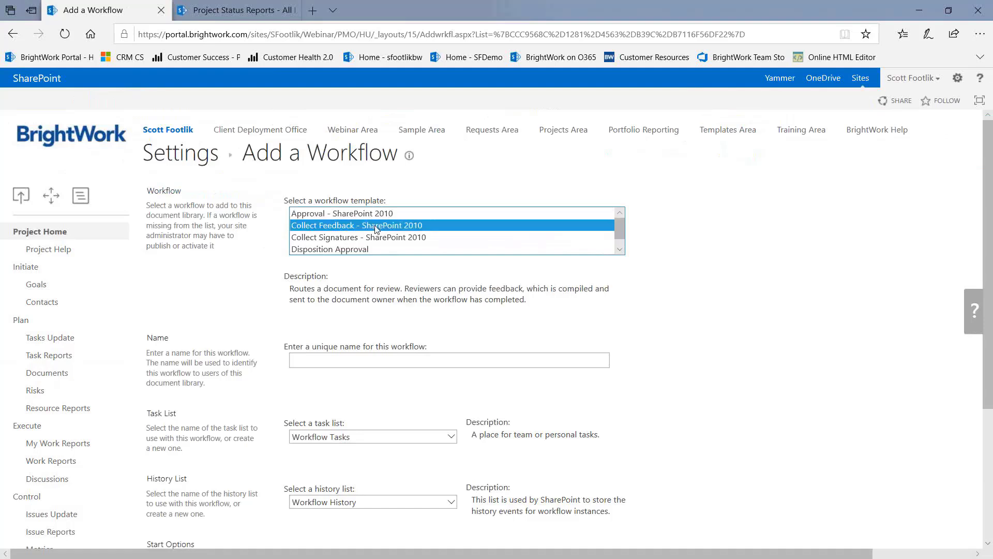
click(314, 360)
text(Docu)
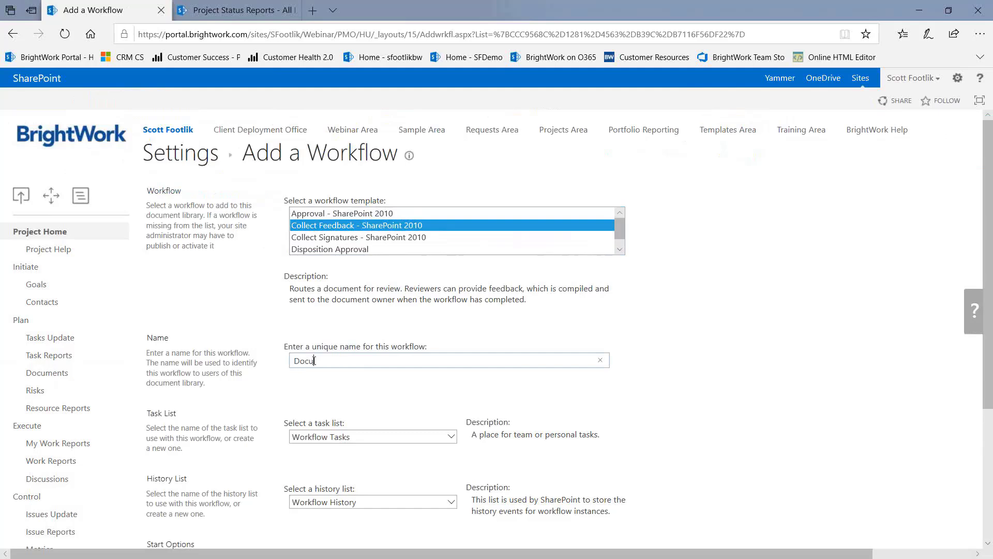
text(ment Approval)
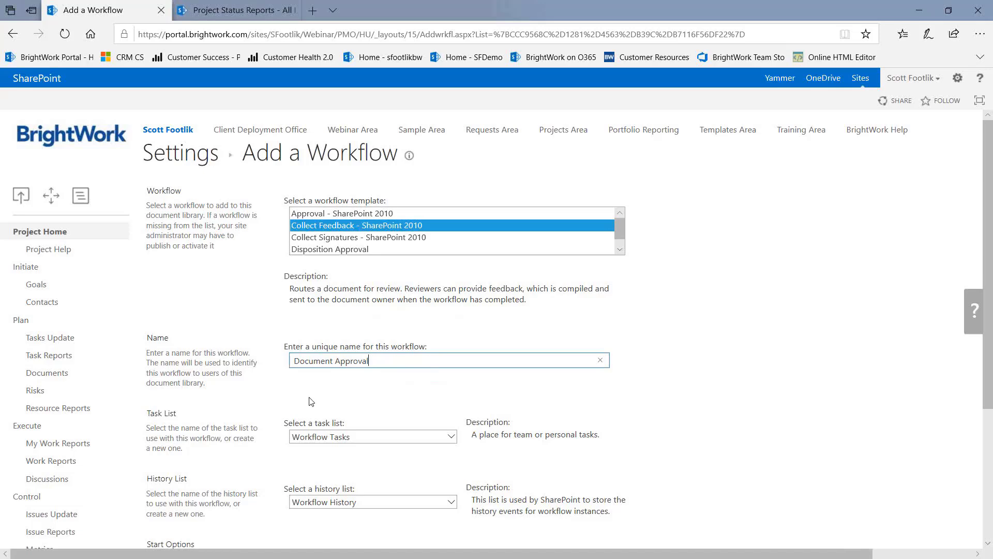
scroll(311, 401, down, 1)
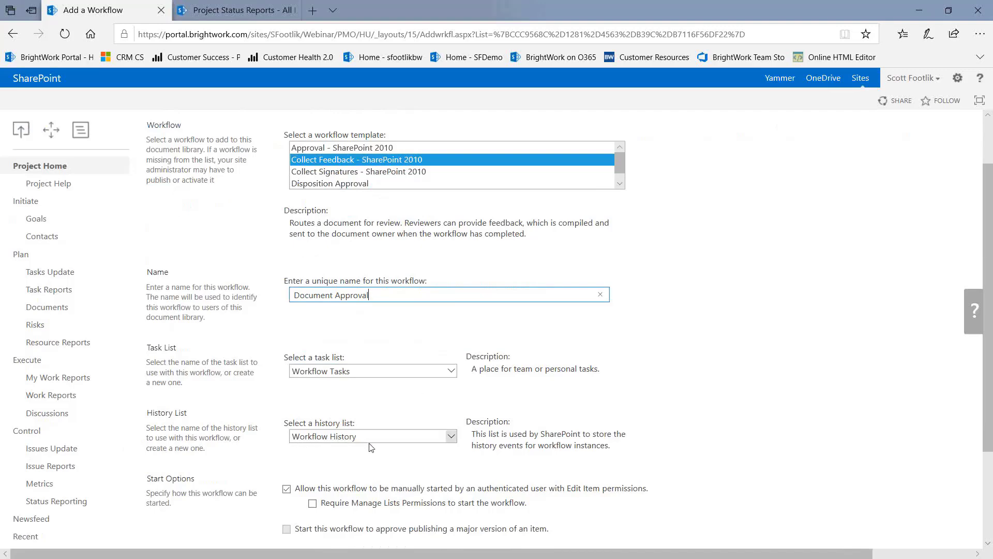
scroll(352, 458, down, 3)
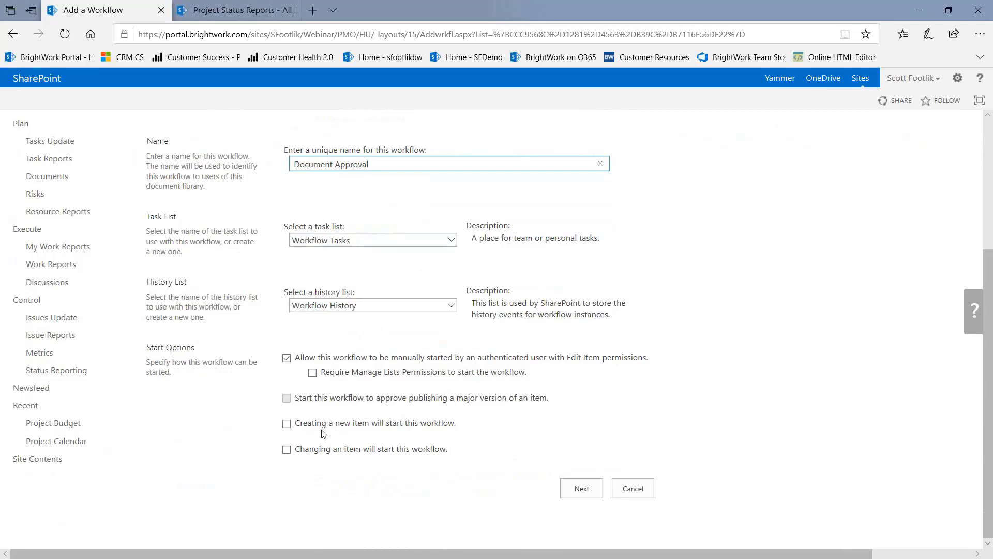
click(286, 425)
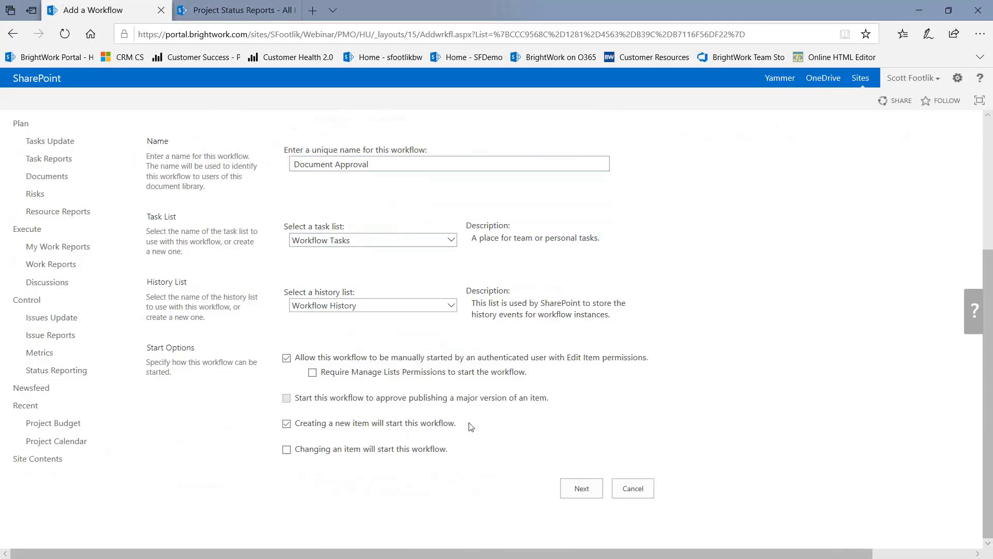
click(578, 488)
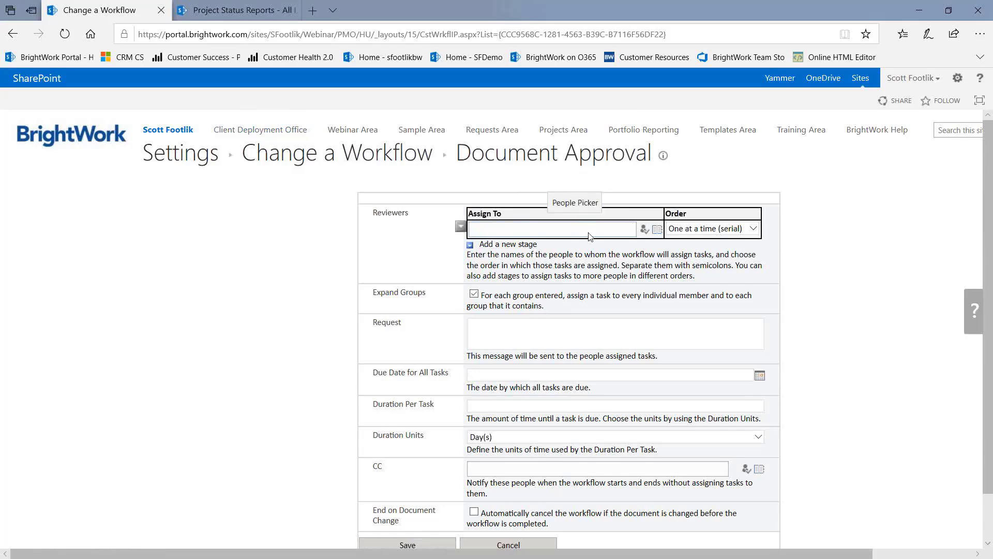
Keep reviewer order 'One at a time' and duration units 'Day(s)', then save the workflow
click(753, 230)
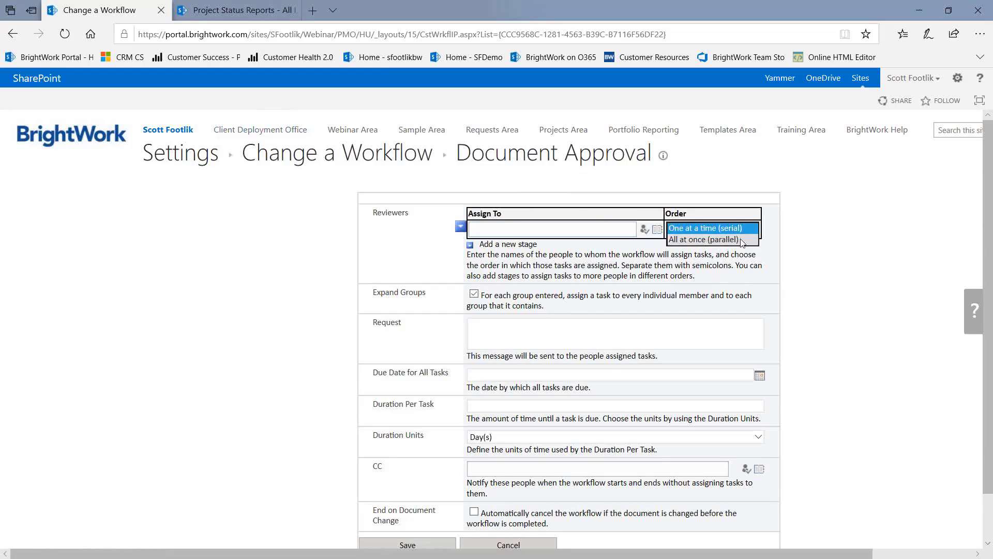
click(631, 260)
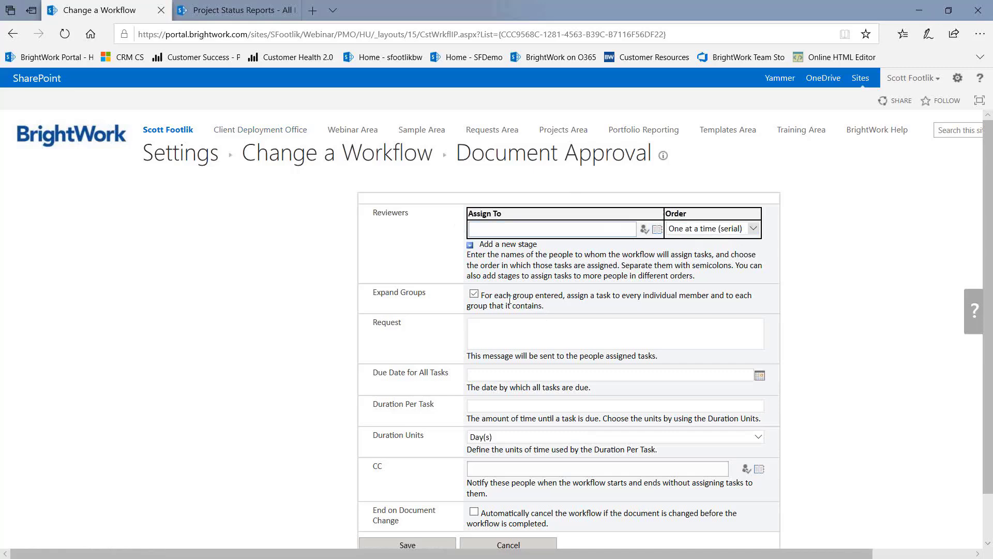
scroll(510, 299, down, 1)
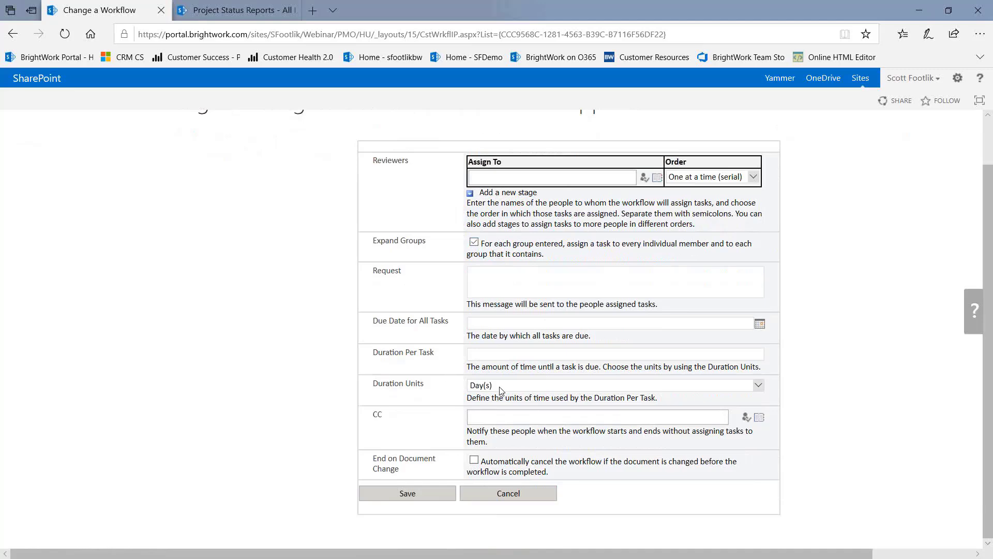
click(759, 386)
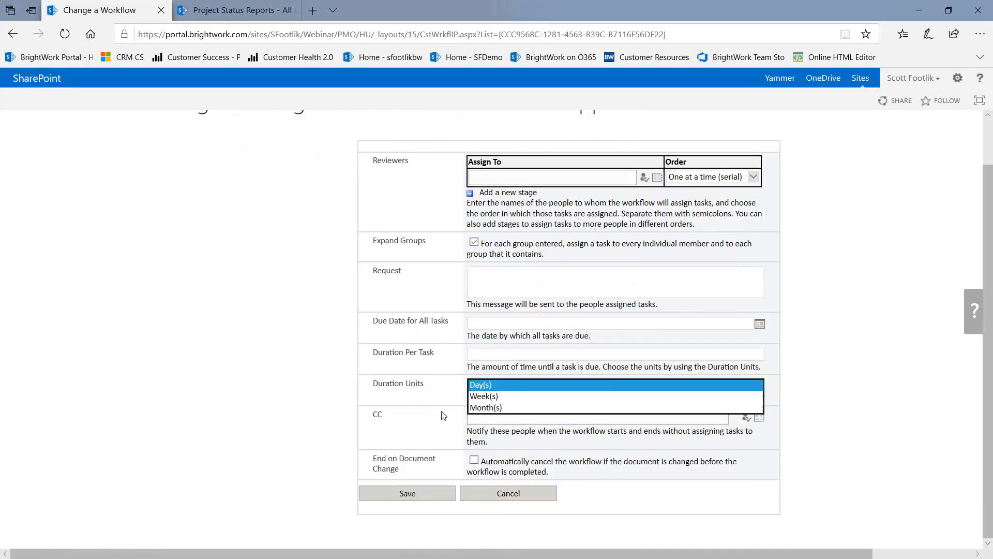
click(429, 415)
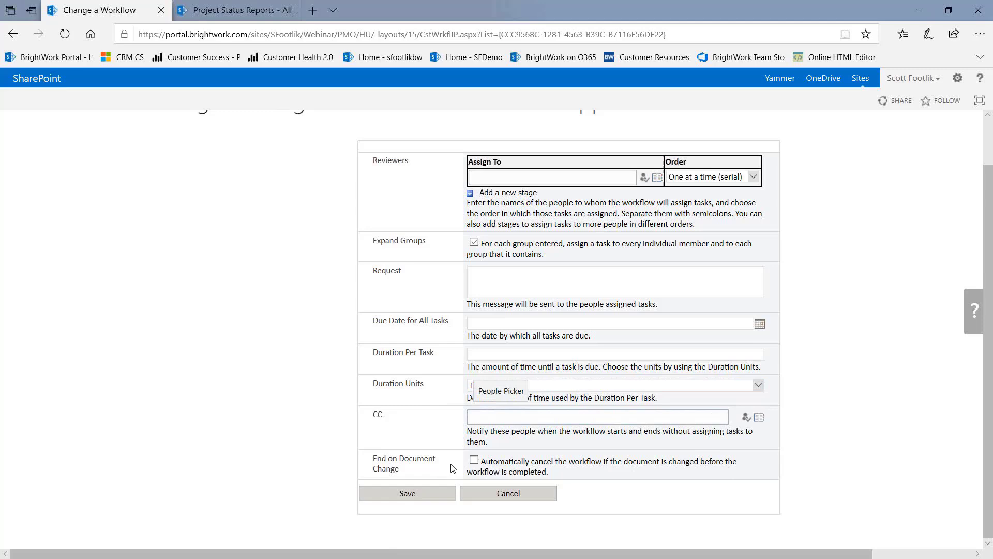
click(414, 497)
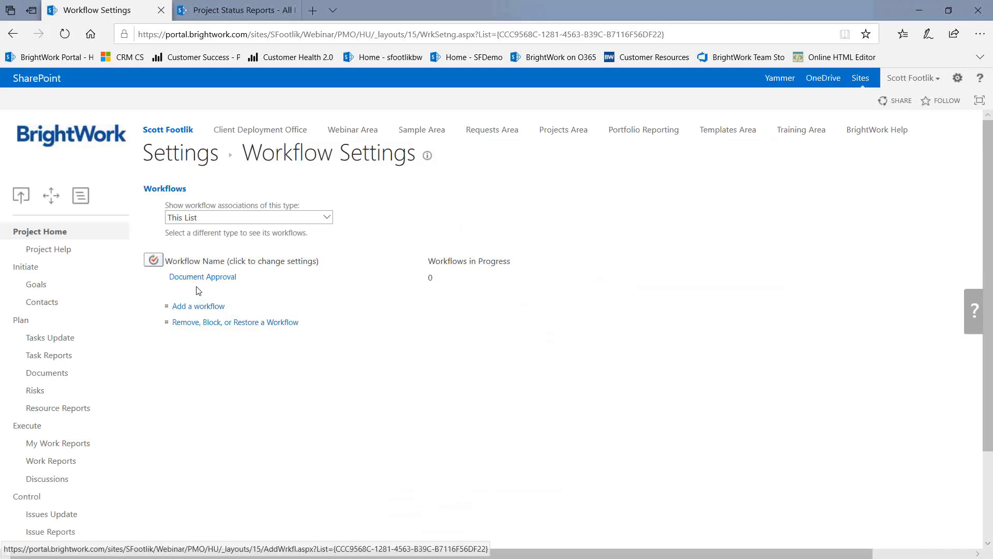
Go back to the Documents library from the Workflow Settings page
click(45, 375)
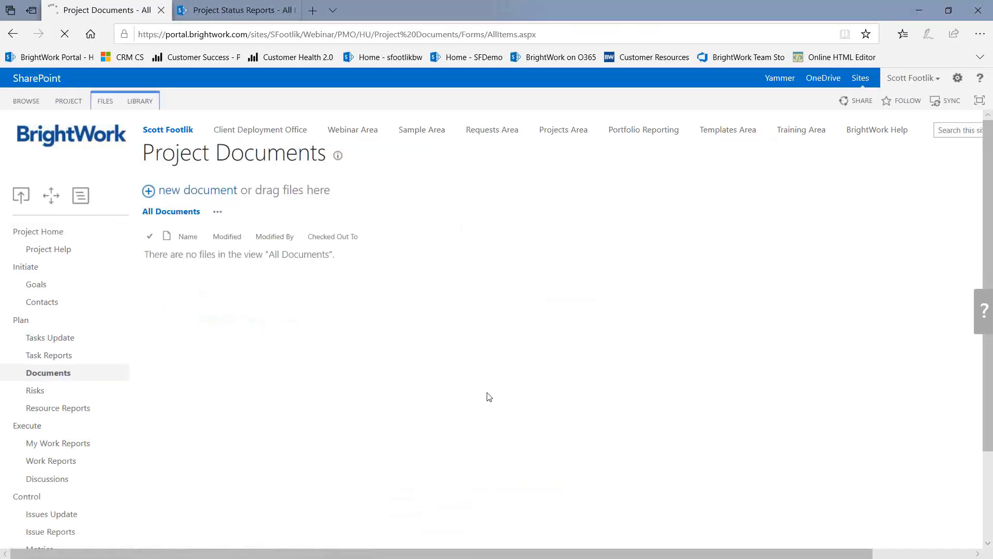
Add '2019-07a Workflows with BrightWork.pptx' from the Webcasts folder as a new library document
click(192, 194)
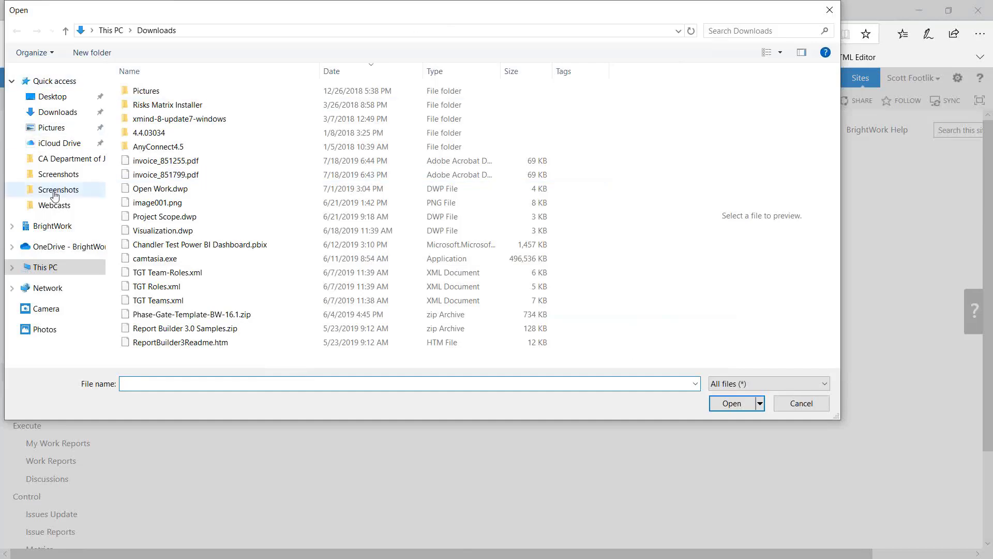
click(51, 208)
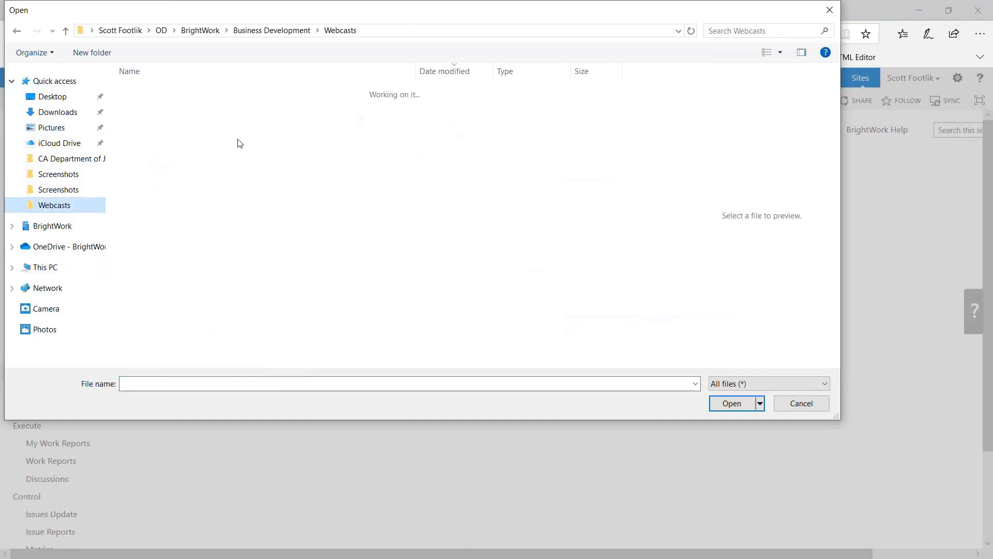
key(Down)
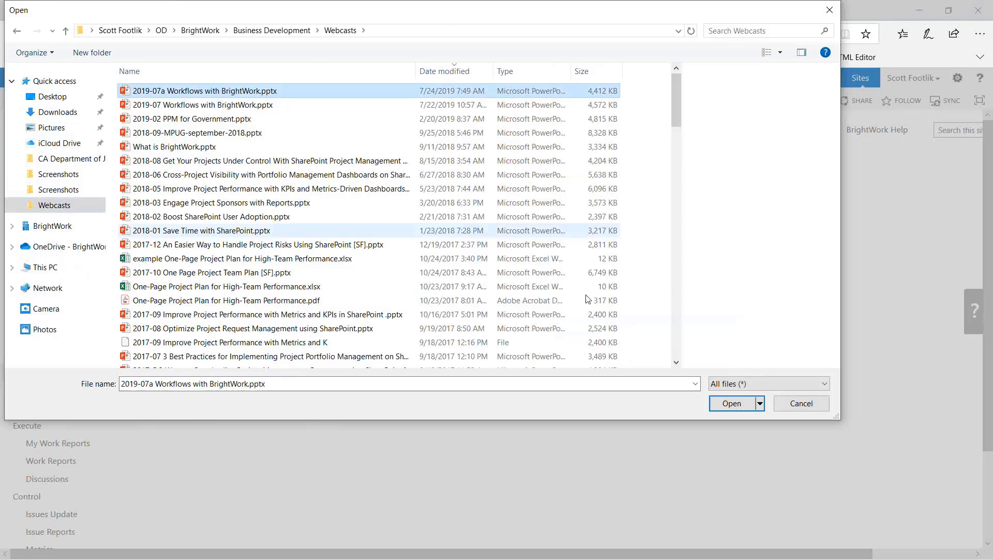
key(Return)
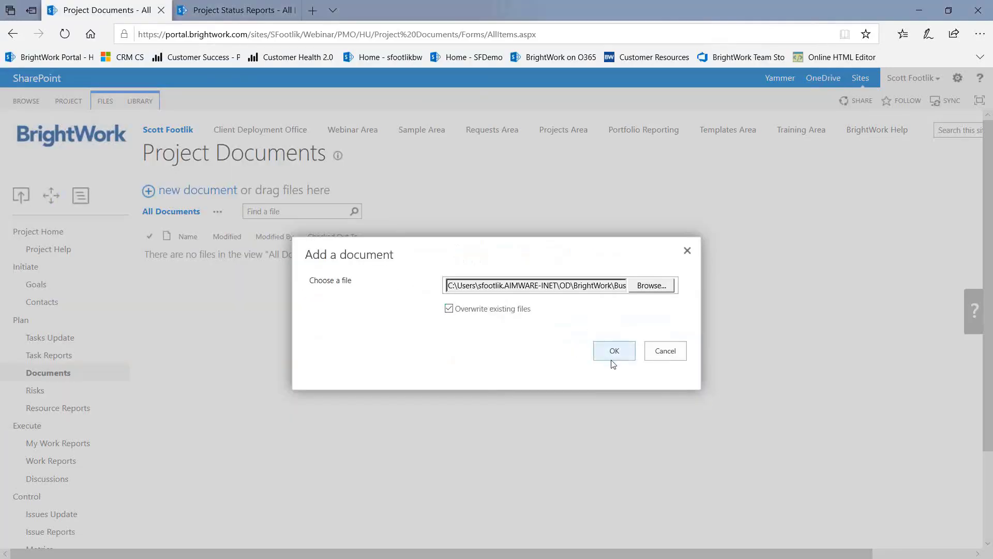
click(614, 356)
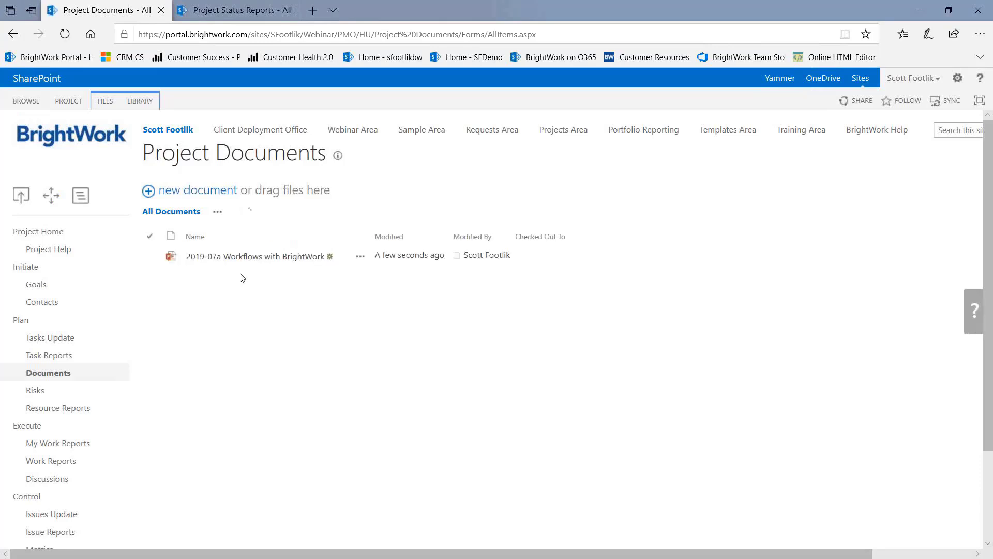
Select the uploaded deck, open its Workflows page and choose Document Approval
click(150, 258)
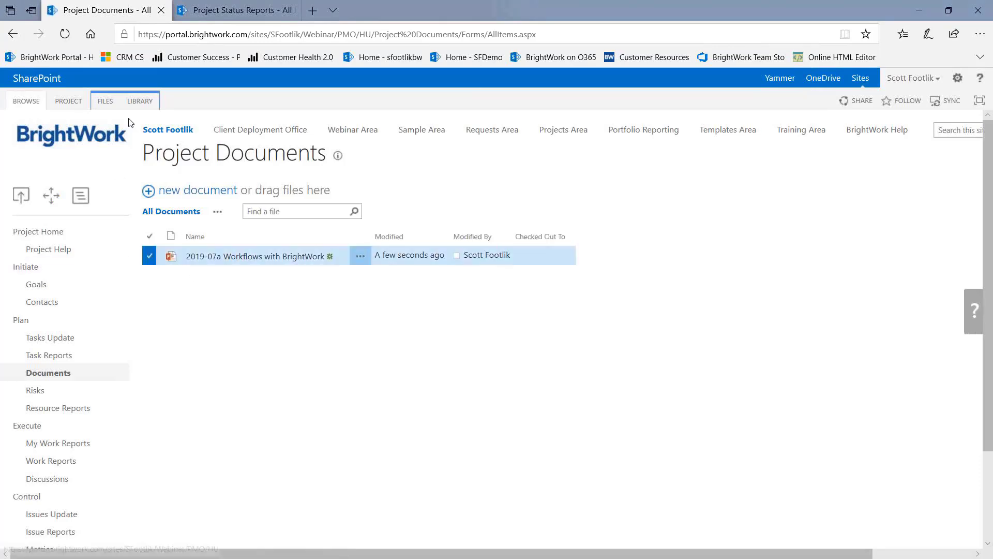
click(106, 102)
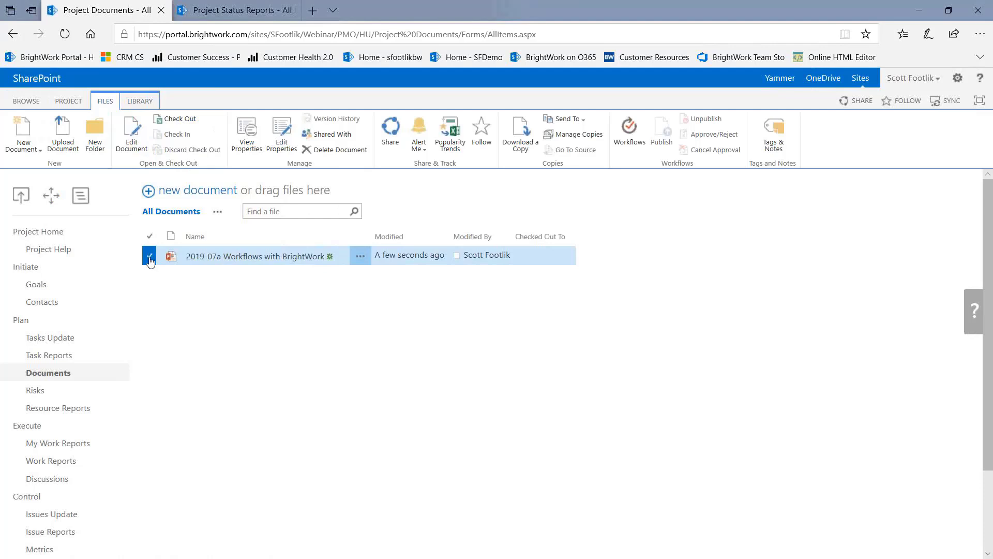
click(627, 127)
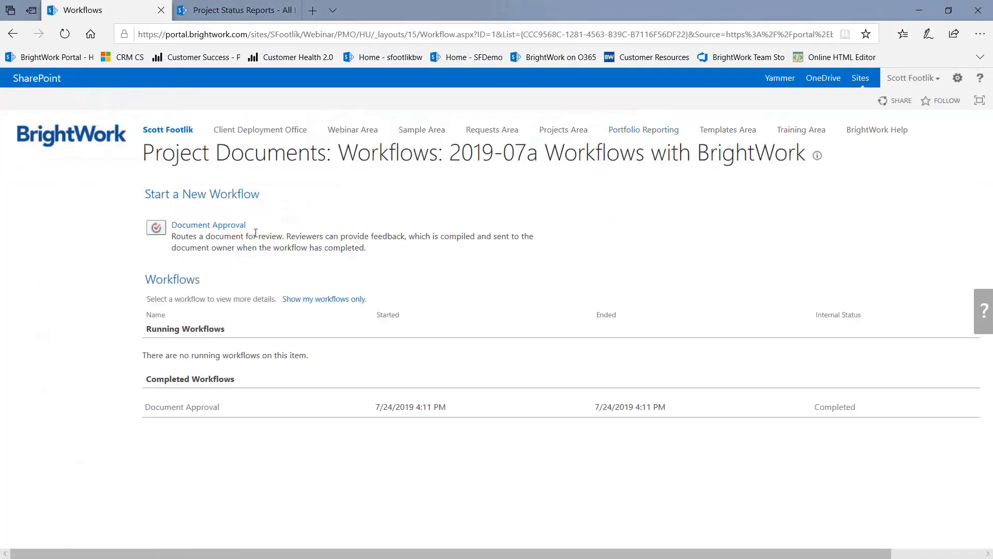
click(234, 226)
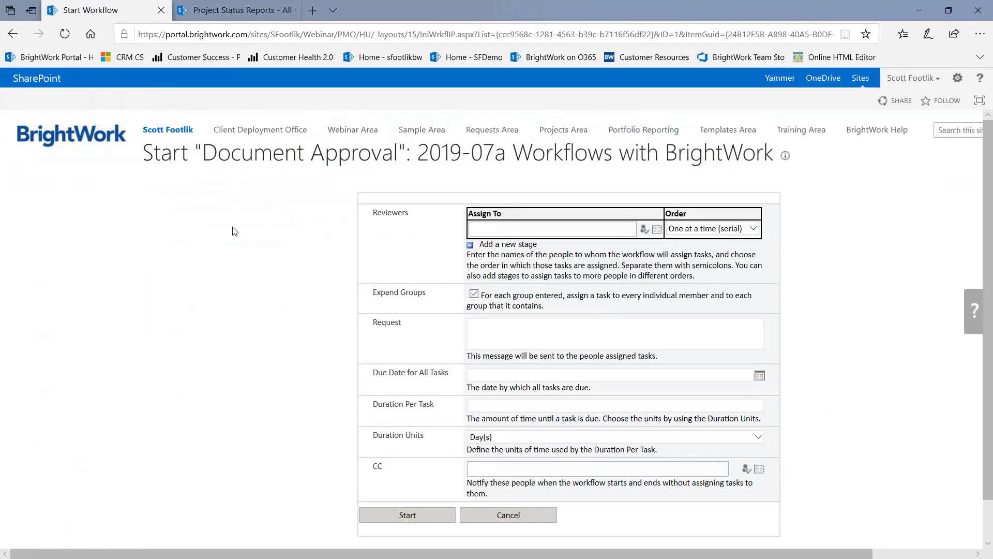
Search the address book for the reviewer and add them to Assign To
click(657, 230)
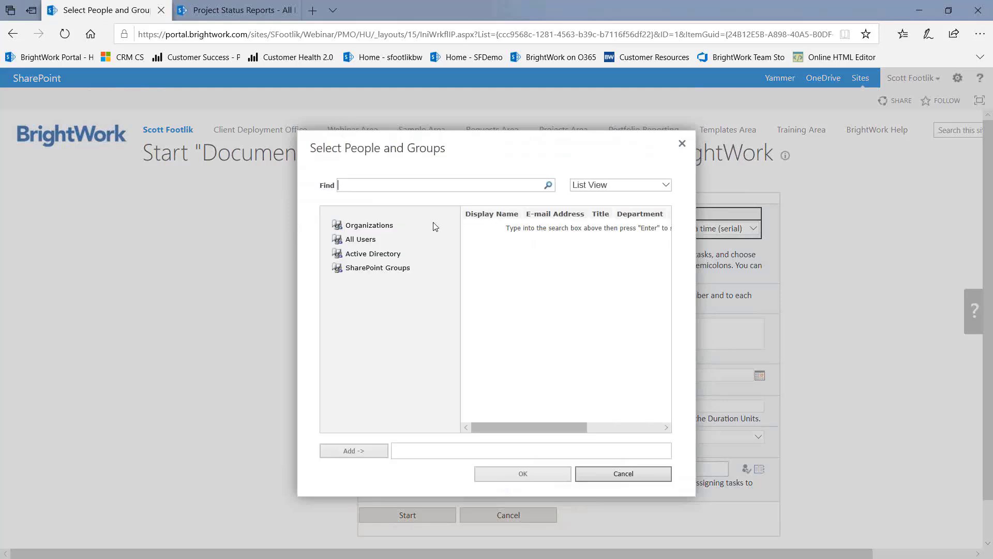
key(Return)
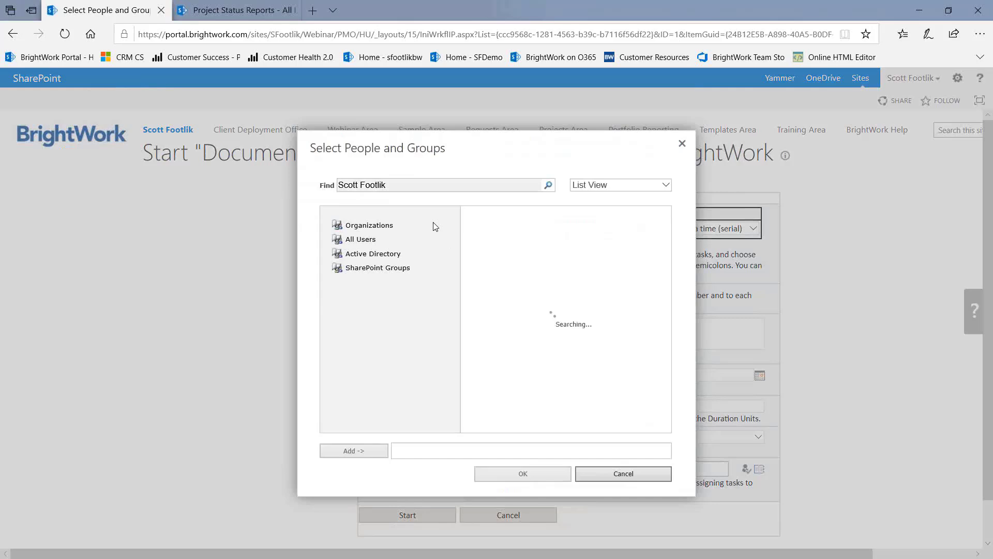
click(344, 451)
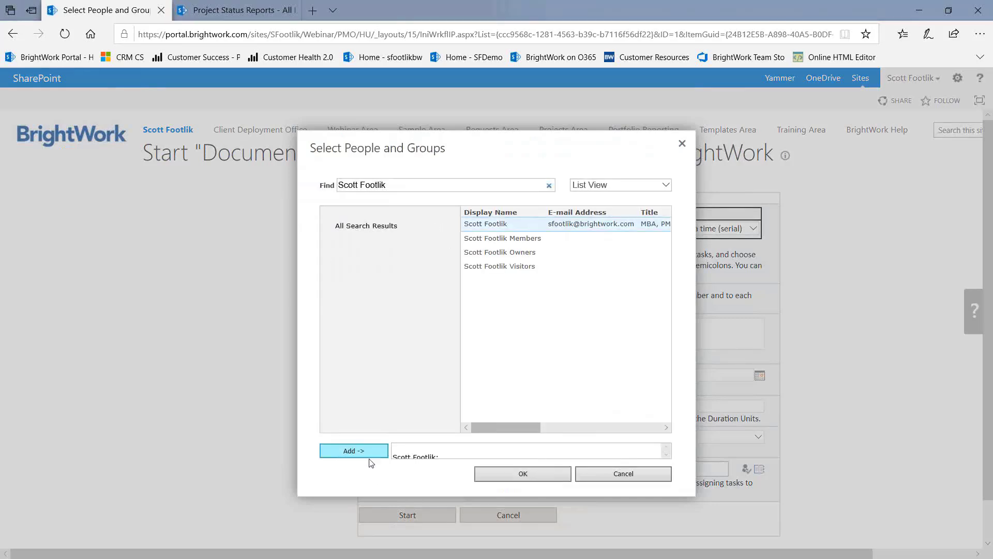
click(516, 475)
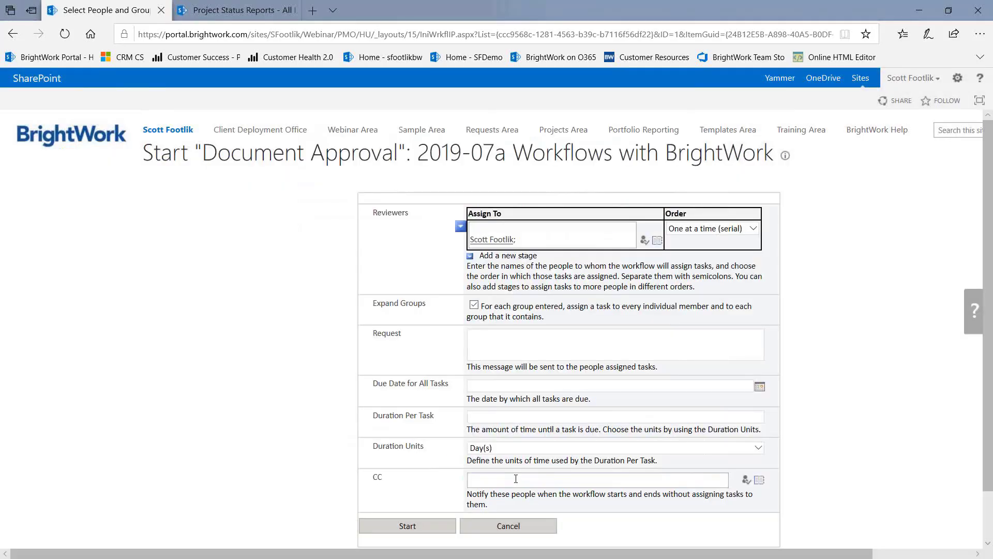
Enter request 'Please review this document and add comment', due date 7/25/2019, duration 1, and start
click(494, 346)
text(Please review this document and add comments.)
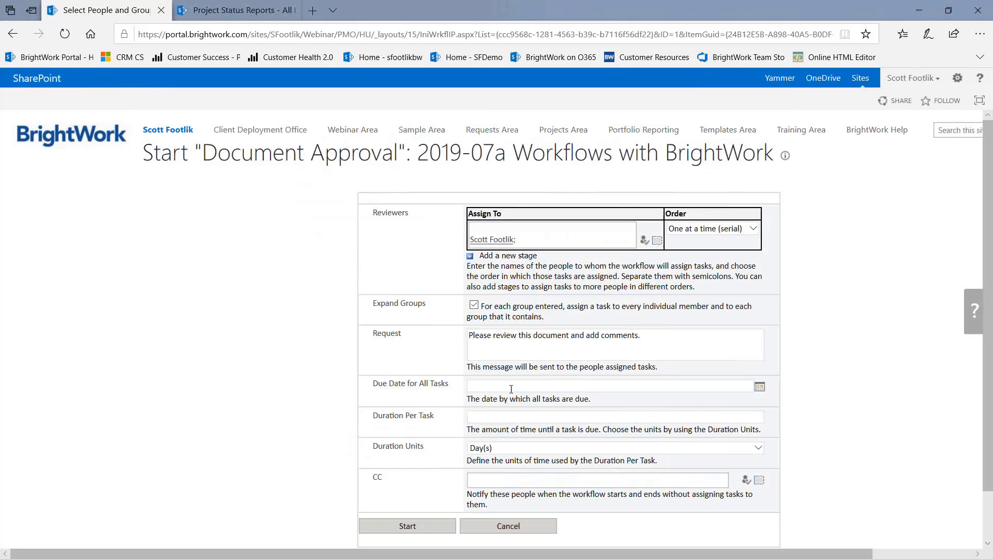
click(759, 388)
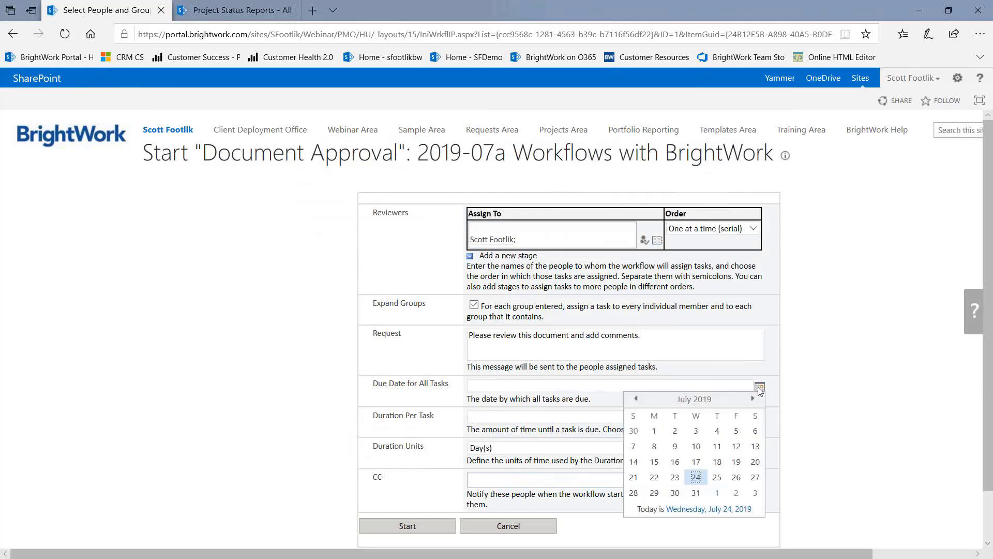
click(717, 477)
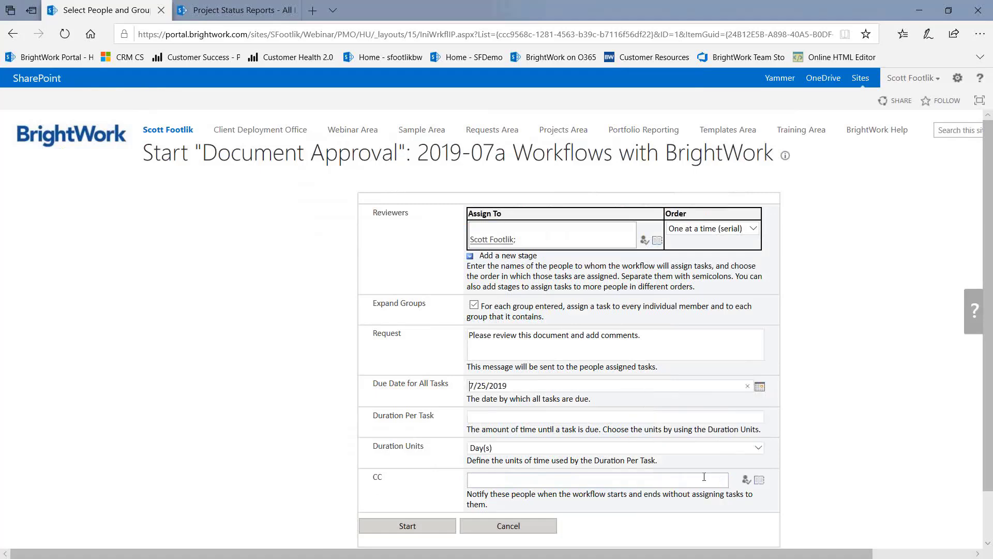
click(493, 416)
text(1)
click(407, 526)
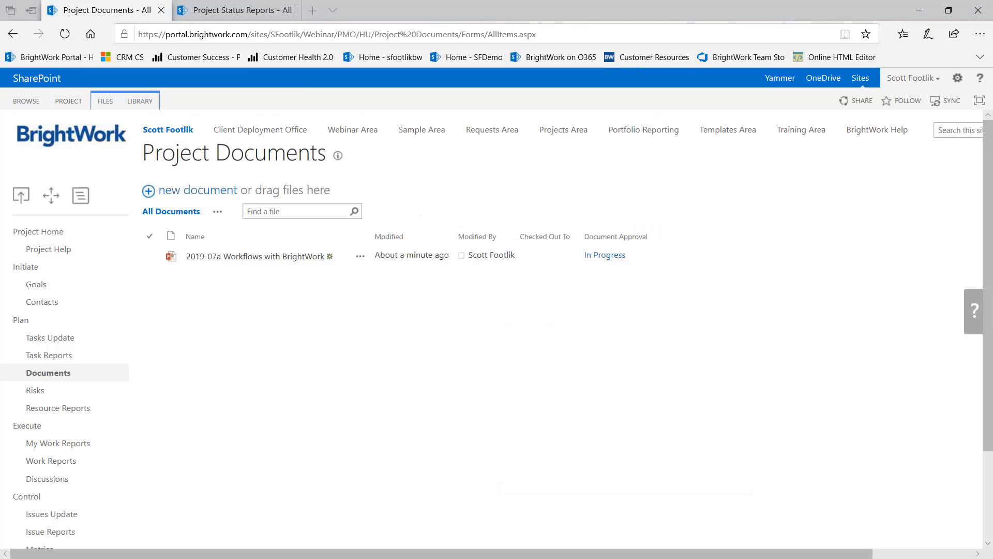
key(alt+Tab)
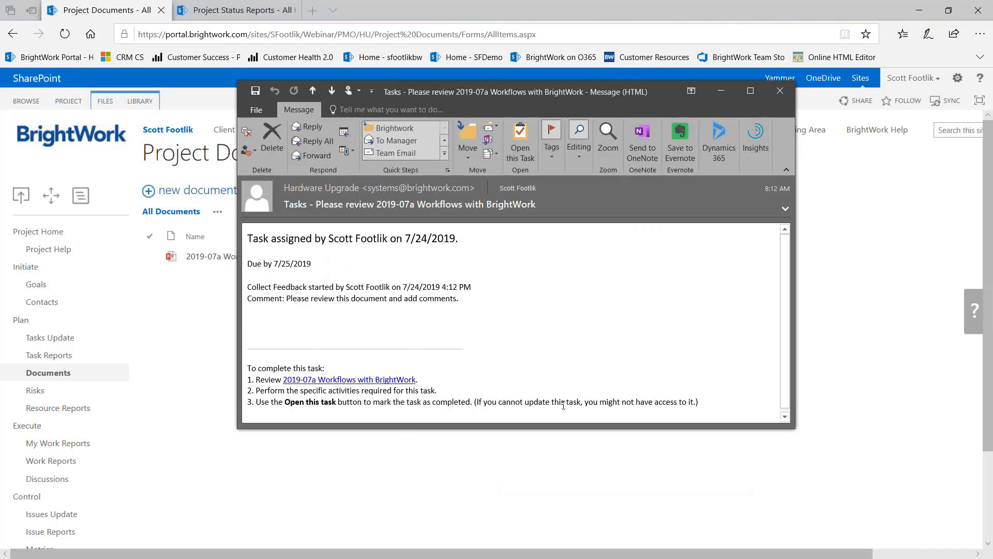
scroll(574, 398, down, 1)
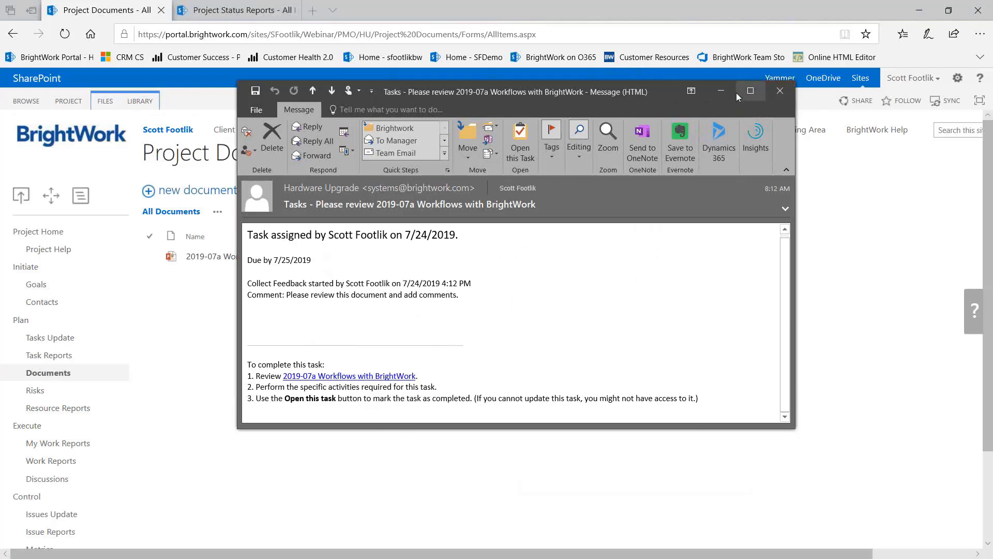
click(719, 93)
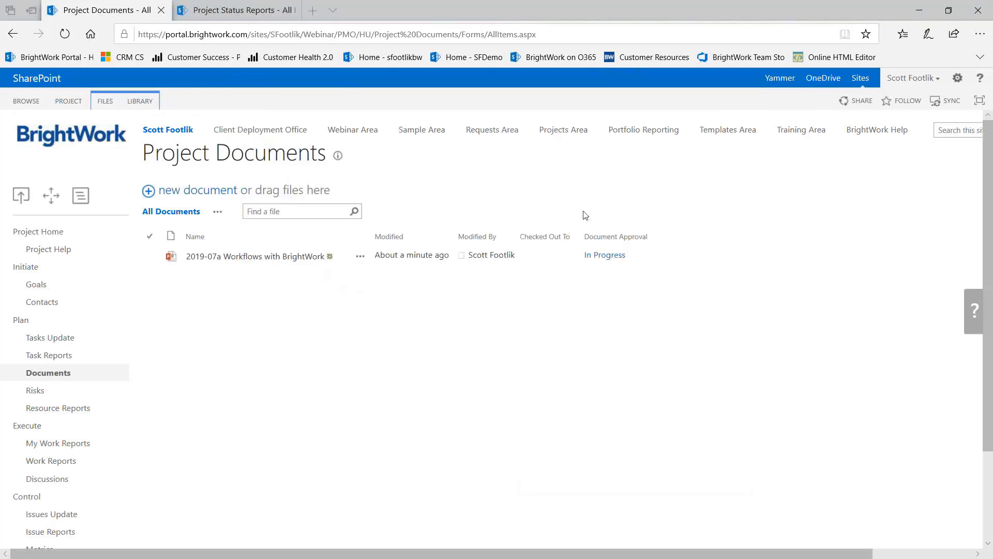
Select the deck, open its Workflows page, and view the running Document Approval's status
click(150, 257)
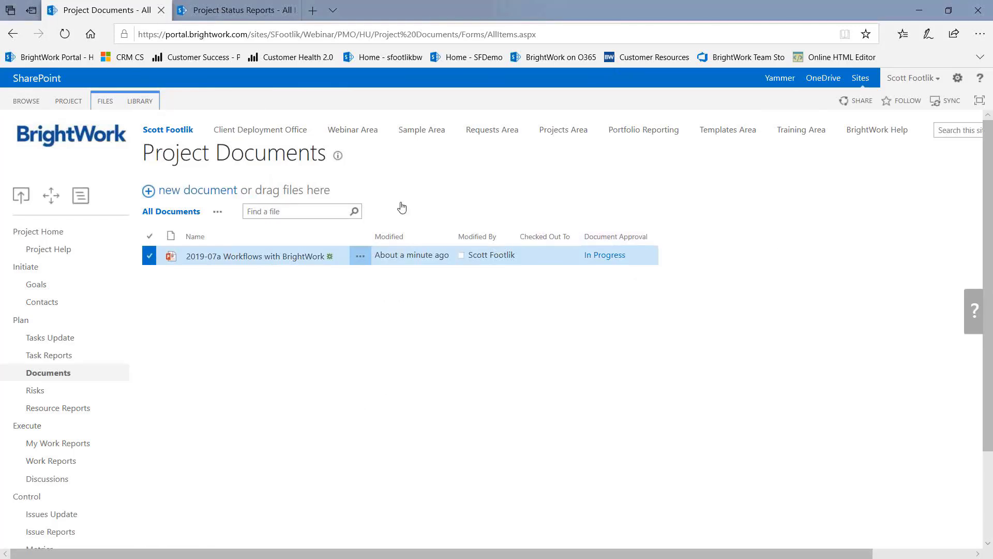
click(105, 103)
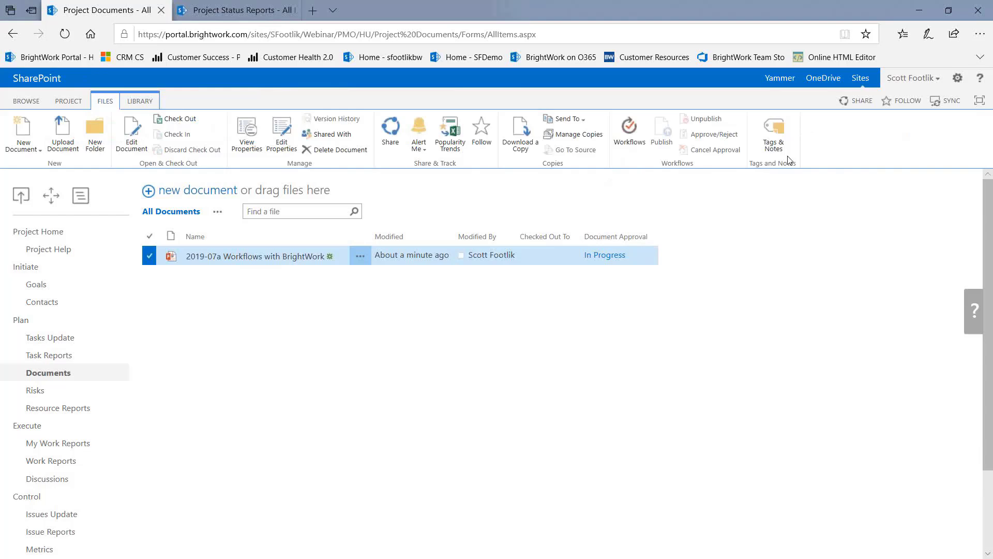
click(631, 147)
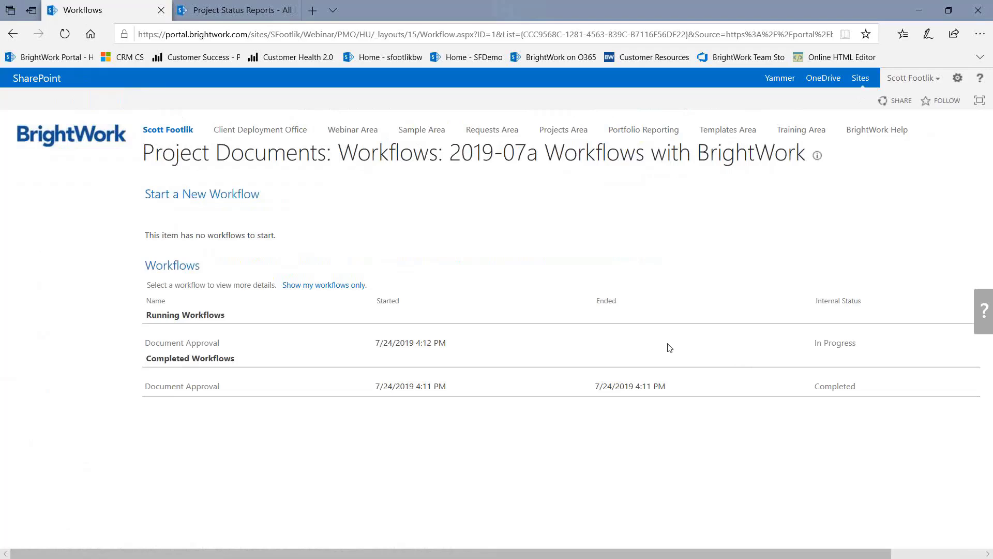
click(163, 344)
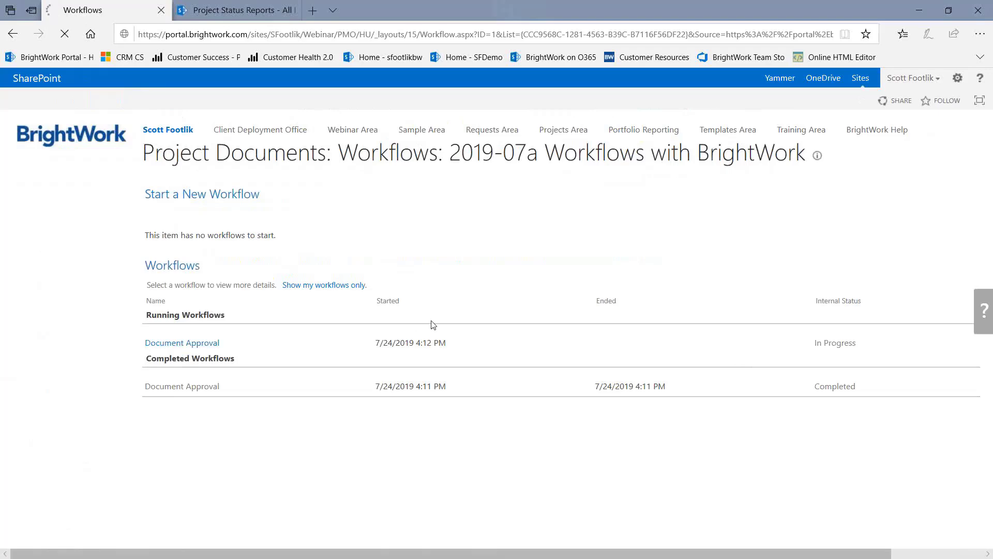